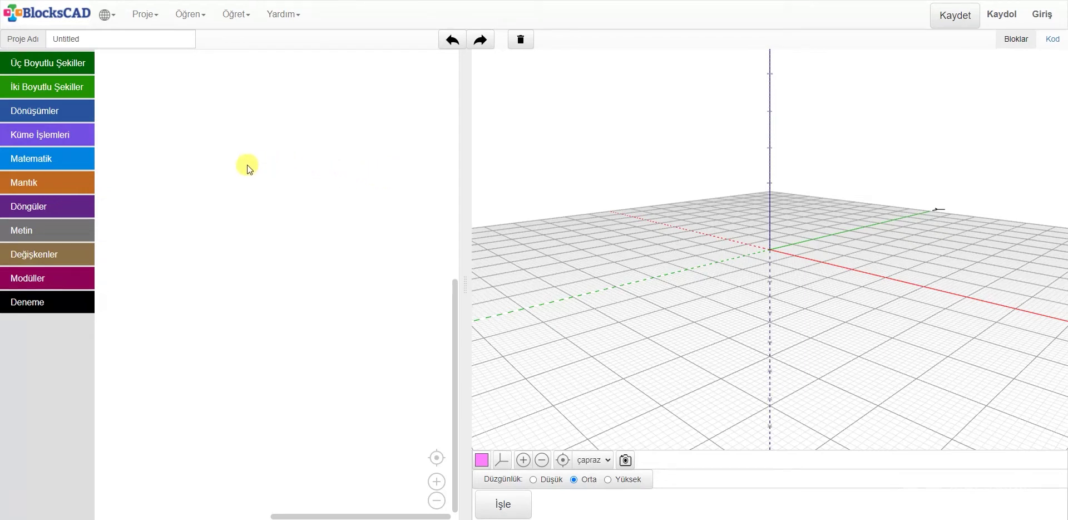
# Add a küp block to the workspace, set it to merkezlenmiş, and render the cube.
pyautogui.click(48, 65)
pyautogui.click(114, 100)
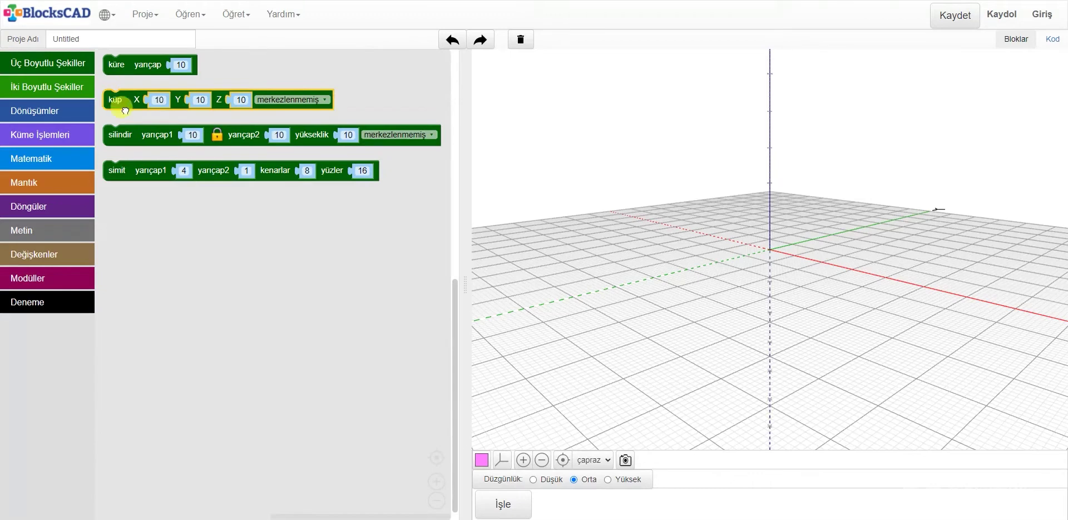
pyautogui.moveTo(125, 110); pyautogui.dragTo(207, 160)
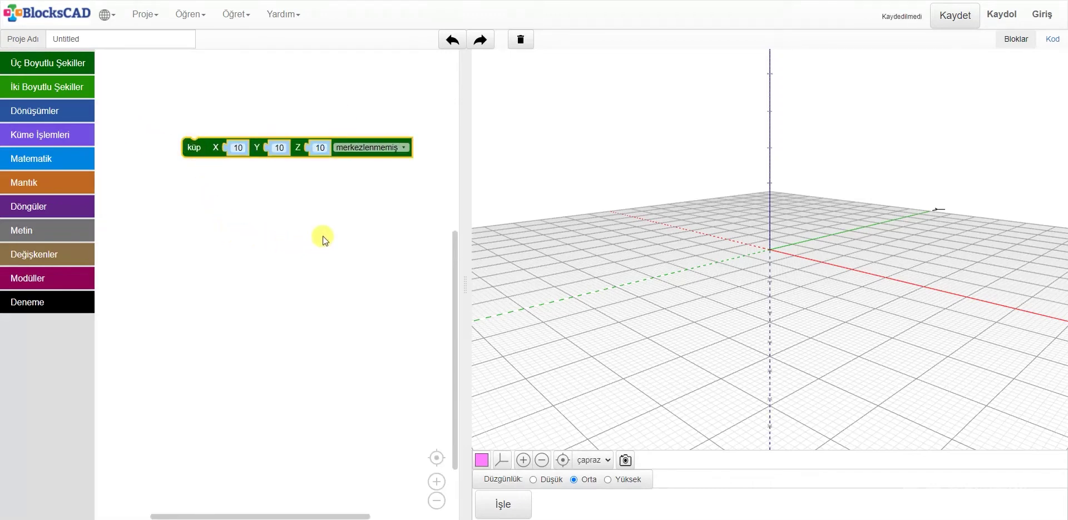
pyautogui.click(398, 148)
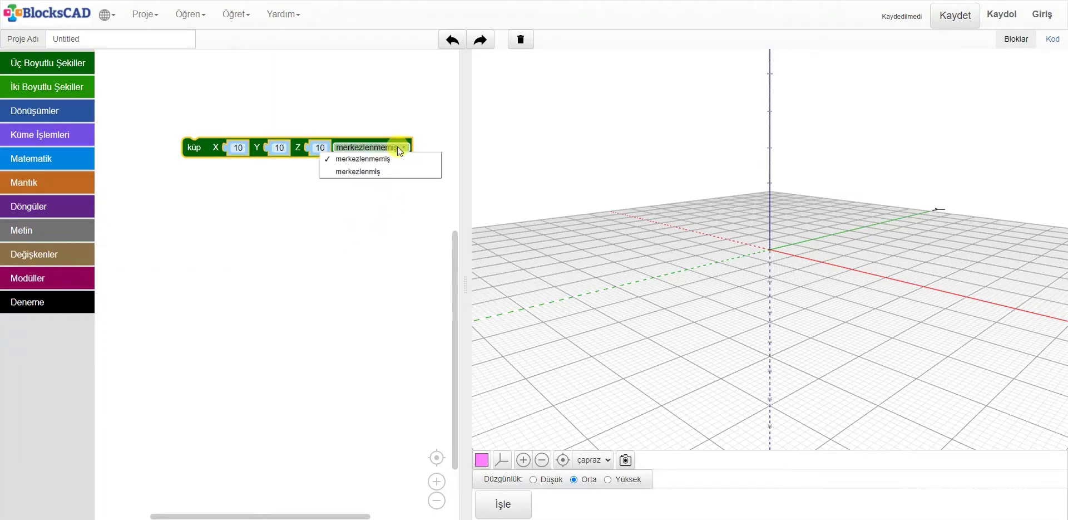
pyautogui.click(377, 169)
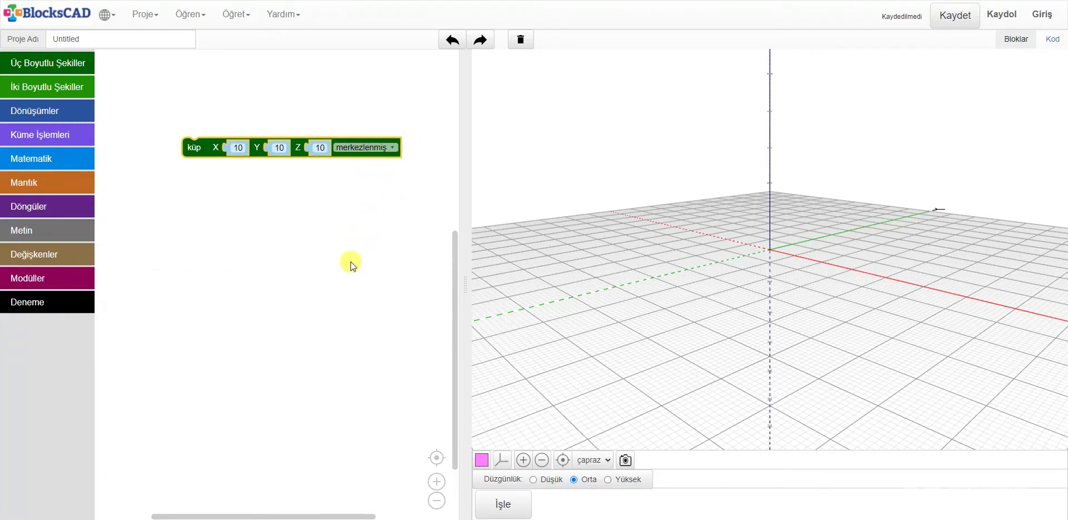
pyautogui.click(510, 509)
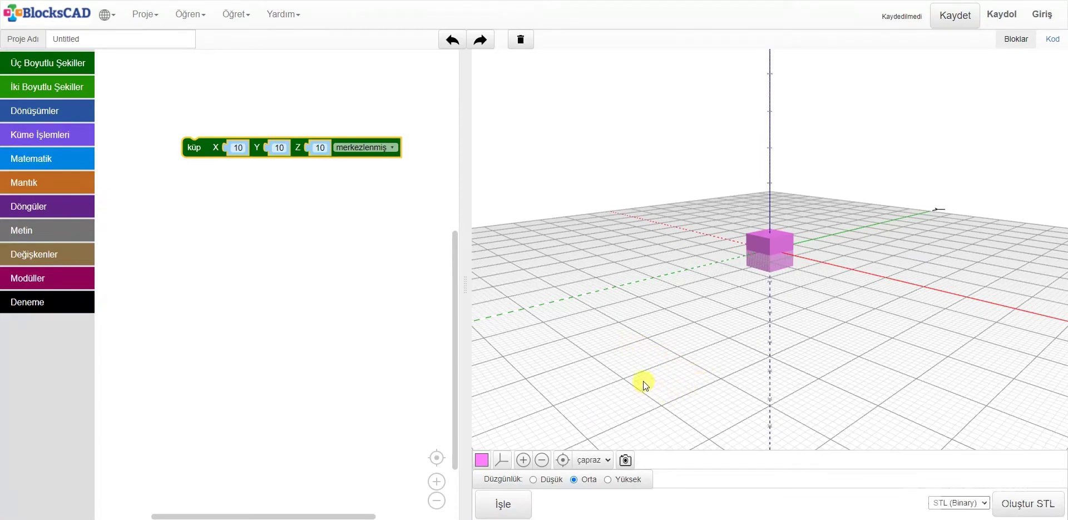
# Examine the rendered cube's position around the origin from close up and from above.
pyautogui.moveTo(652, 382); pyautogui.dragTo(817, 370)
pyautogui.scroll(2, 786, 341)
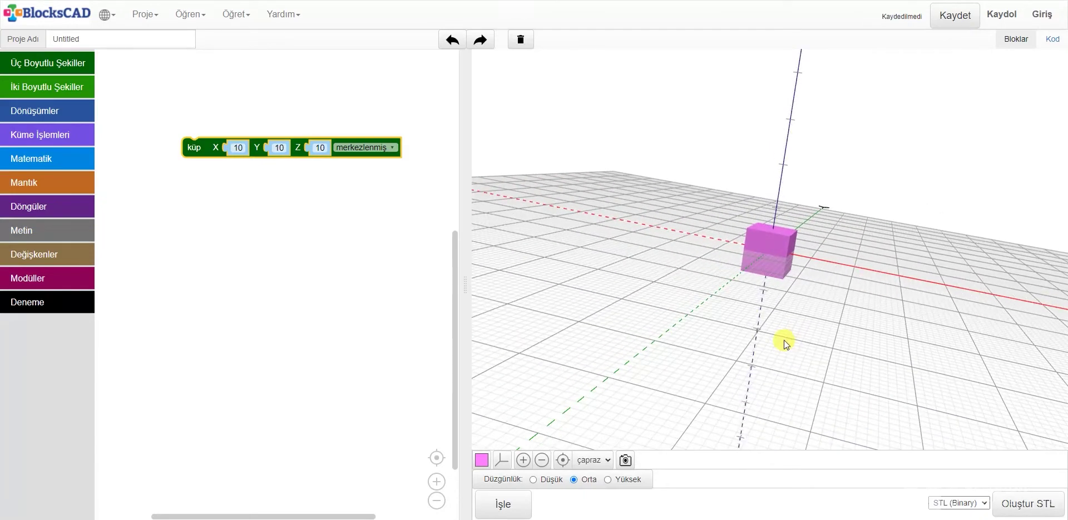
pyautogui.scroll(3, 784, 340)
pyautogui.scroll(3, 784, 339)
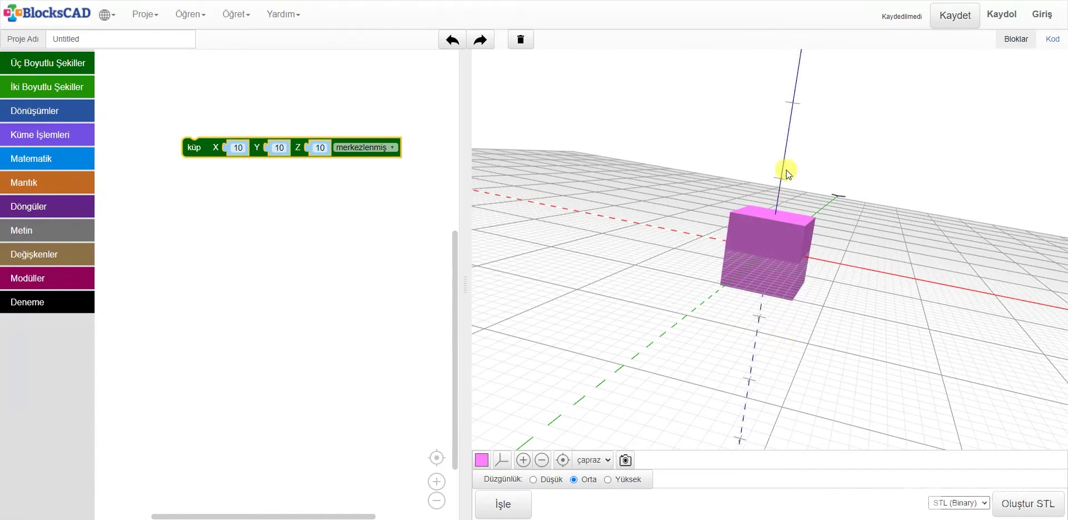
pyautogui.moveTo(784, 172); pyautogui.dragTo(771, 402)
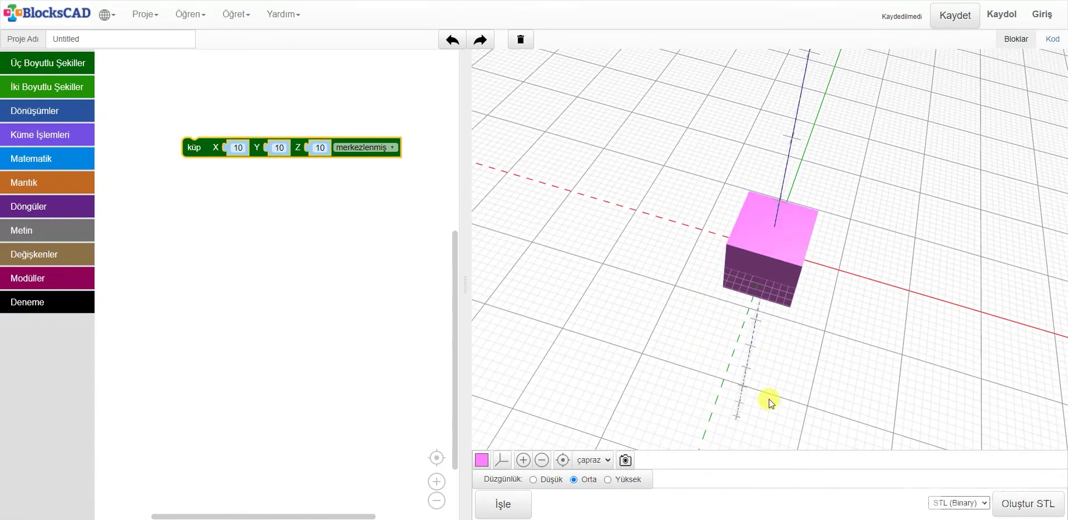
pyautogui.click(732, 395)
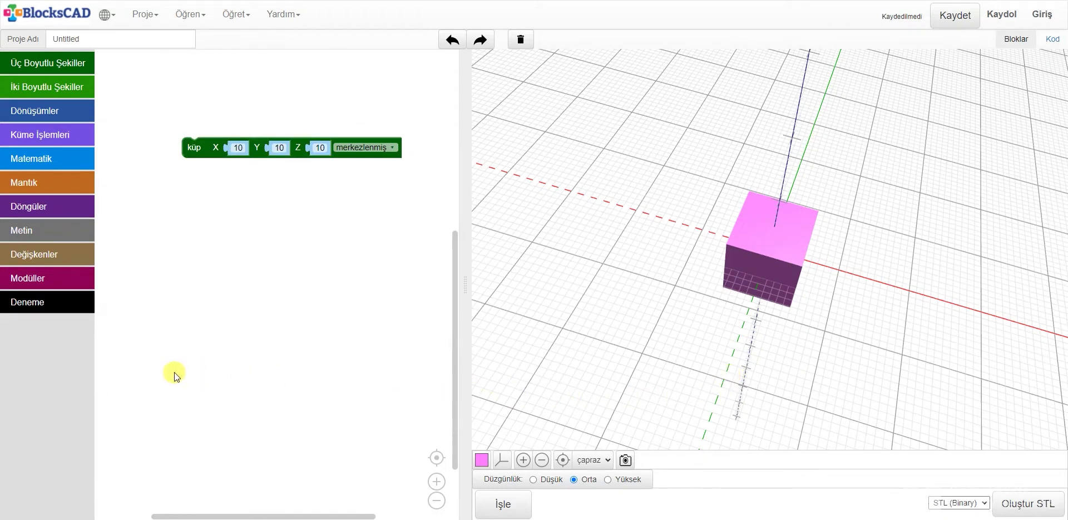
# Wrap the küp block in a döndür block with Z set to 45° and render the rotated cube.
pyautogui.click(66, 109)
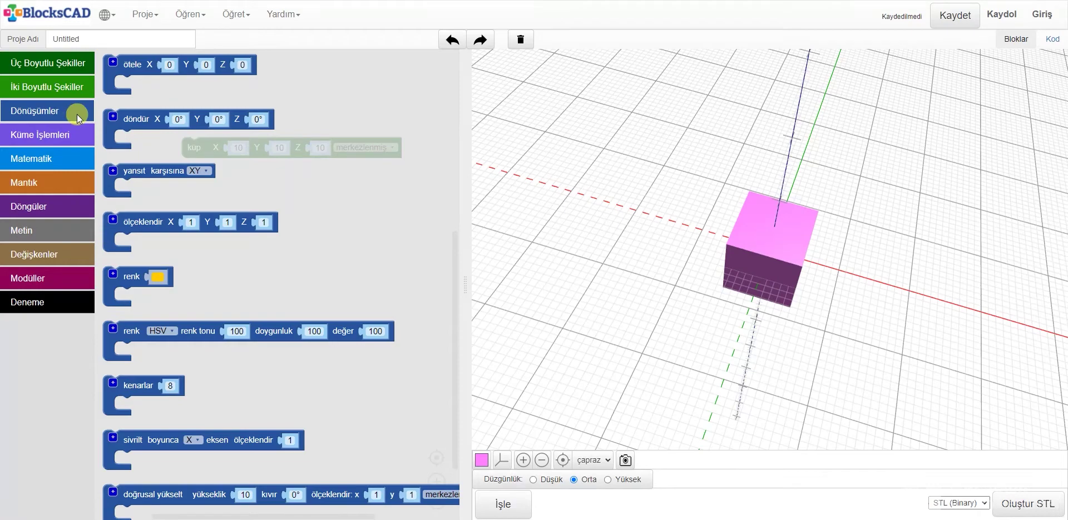
pyautogui.moveTo(113, 118); pyautogui.dragTo(191, 132)
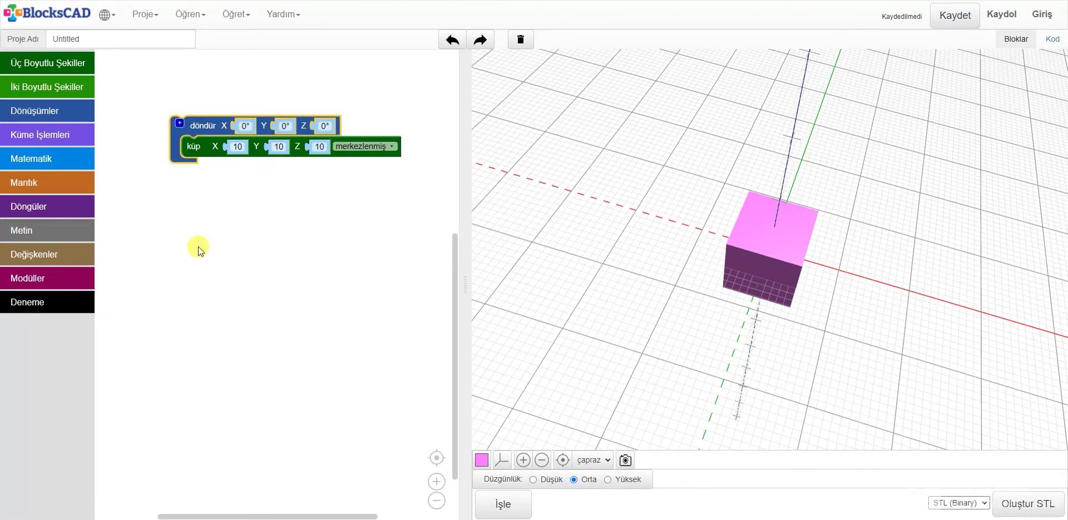
pyautogui.click(329, 127)
pyautogui.write('45')
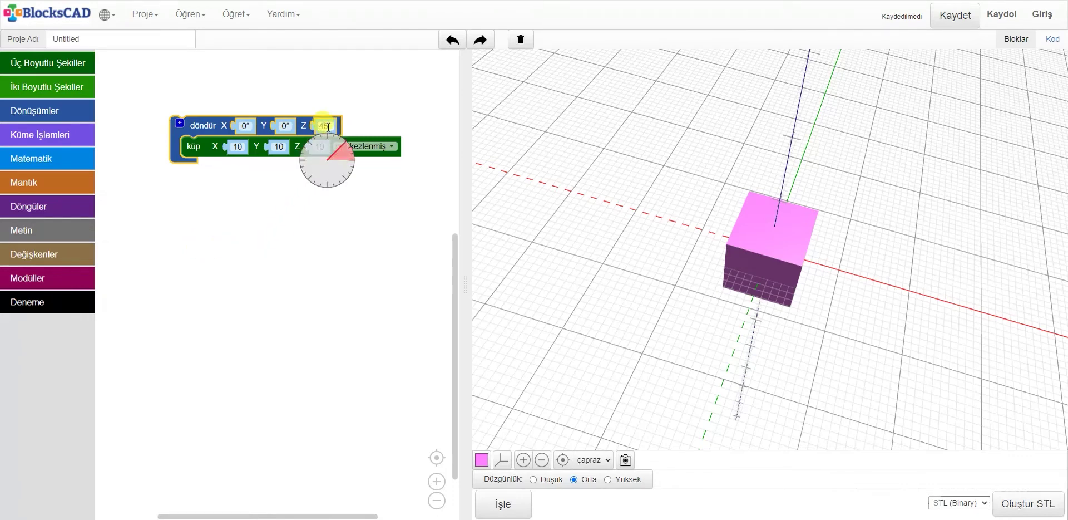
pyautogui.press('Return')
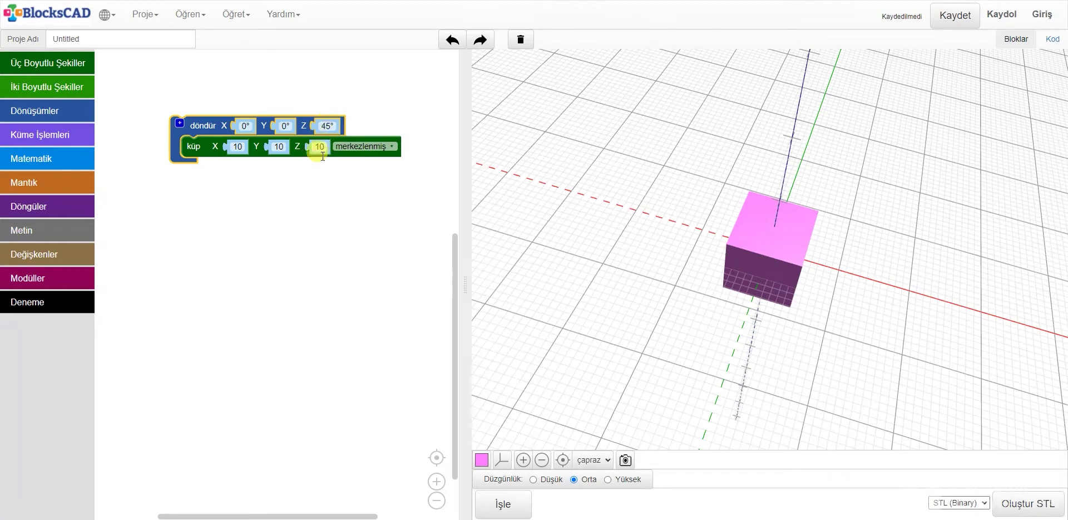
pyautogui.click(517, 503)
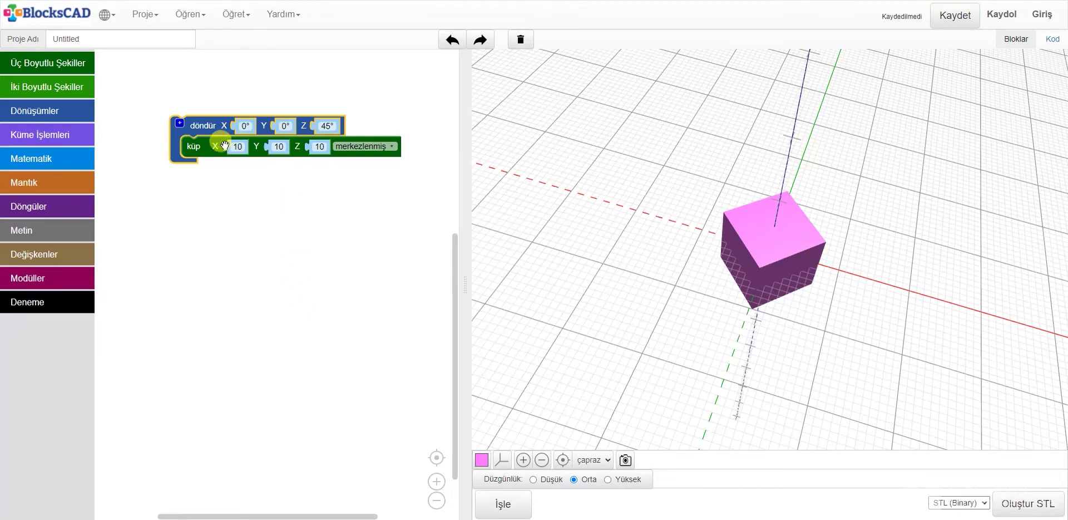
# Take the küp block out of the döndür block and render the cube on its own.
pyautogui.moveTo(214, 153); pyautogui.dragTo(214, 214)
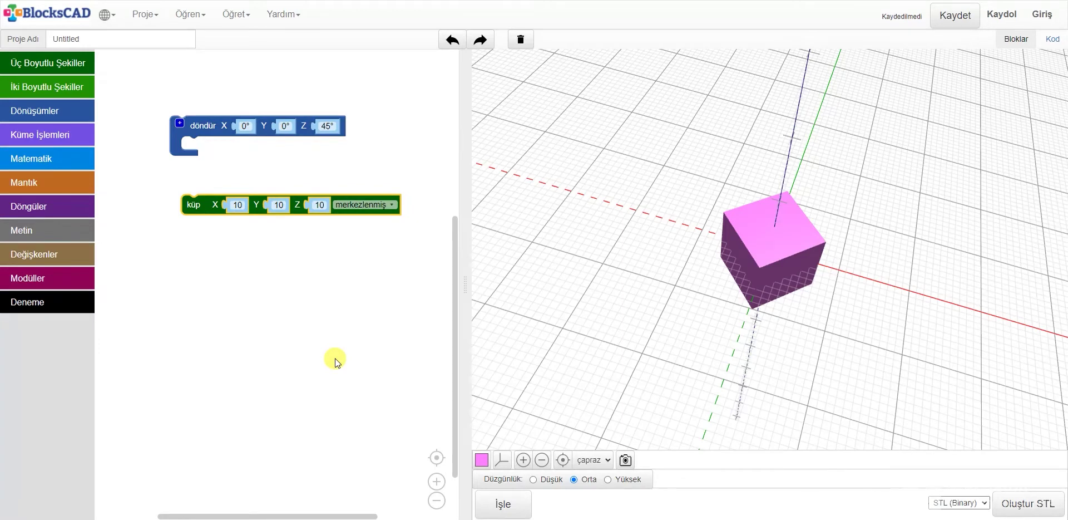
pyautogui.click(498, 503)
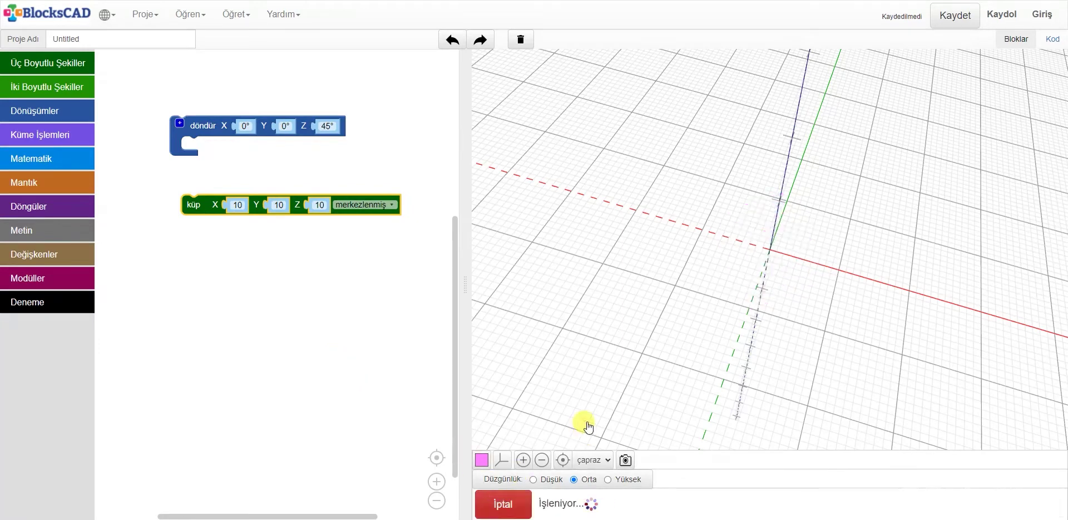
pyautogui.scroll(-2, 613, 279)
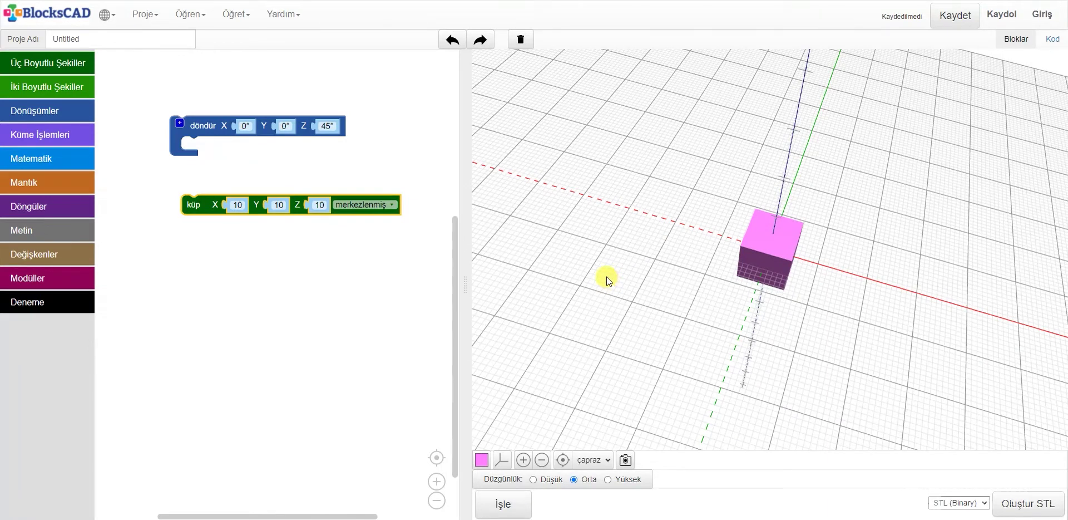
pyautogui.hotkey('ctrl', 'z')
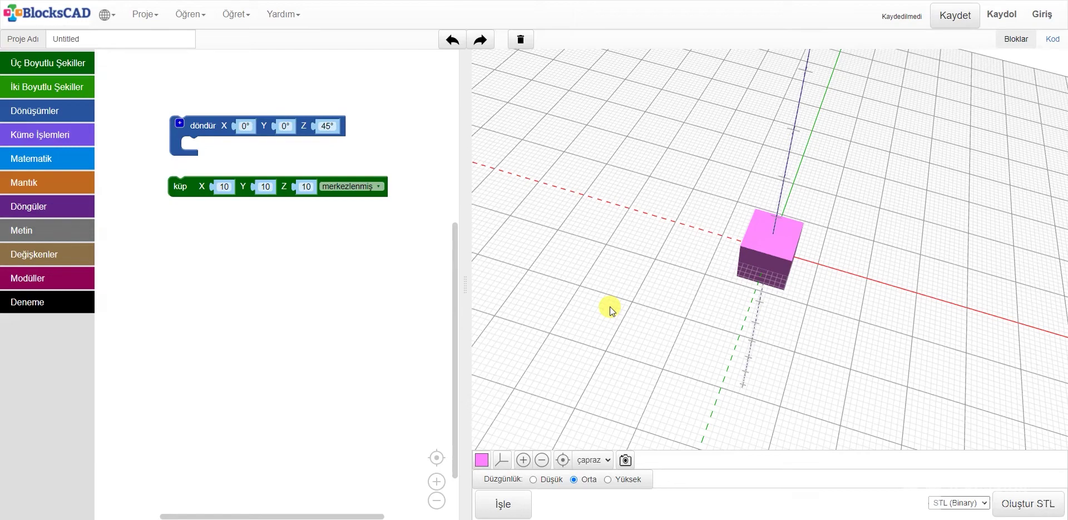
# Wrap the küp block in an ötele block with X set to 20 and render the shifted cube.
pyautogui.click(75, 106)
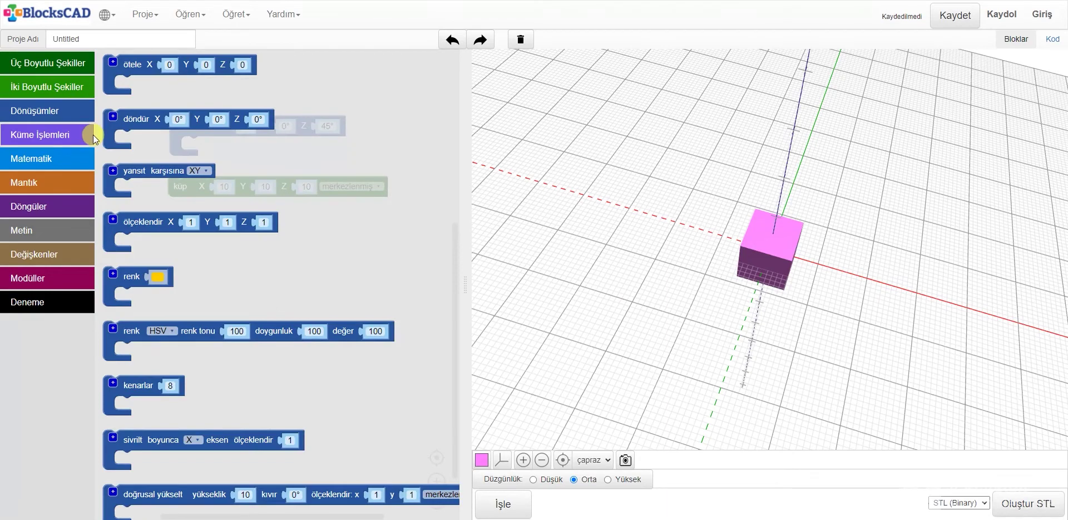
pyautogui.click(130, 119)
pyautogui.click(126, 69)
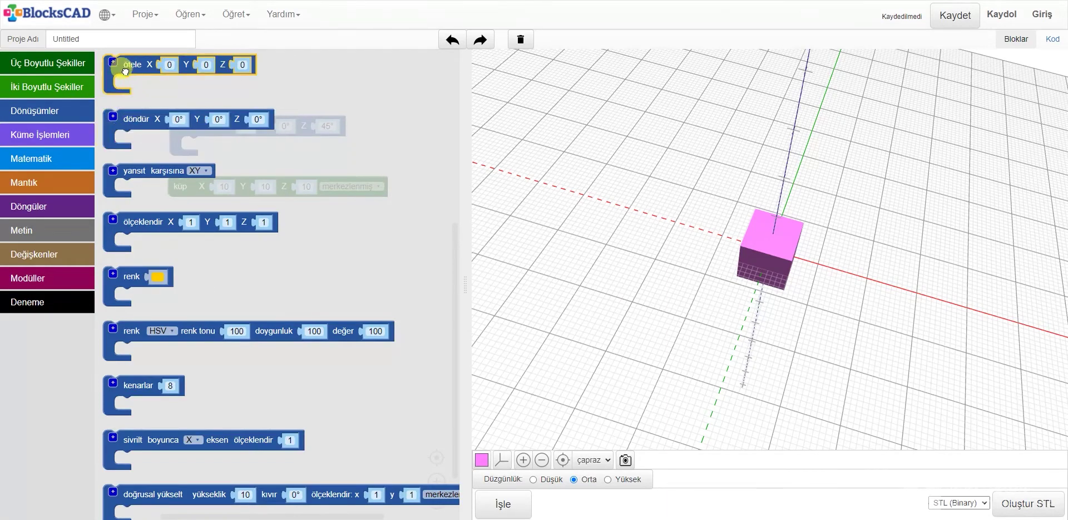
pyautogui.moveTo(125, 70); pyautogui.dragTo(178, 172)
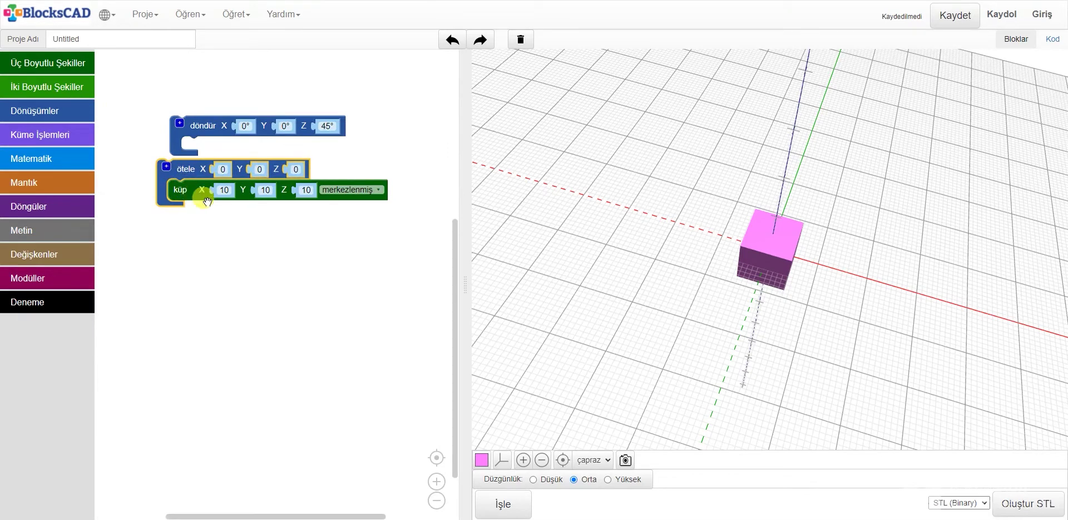
pyautogui.click(224, 169)
pyautogui.write('2')
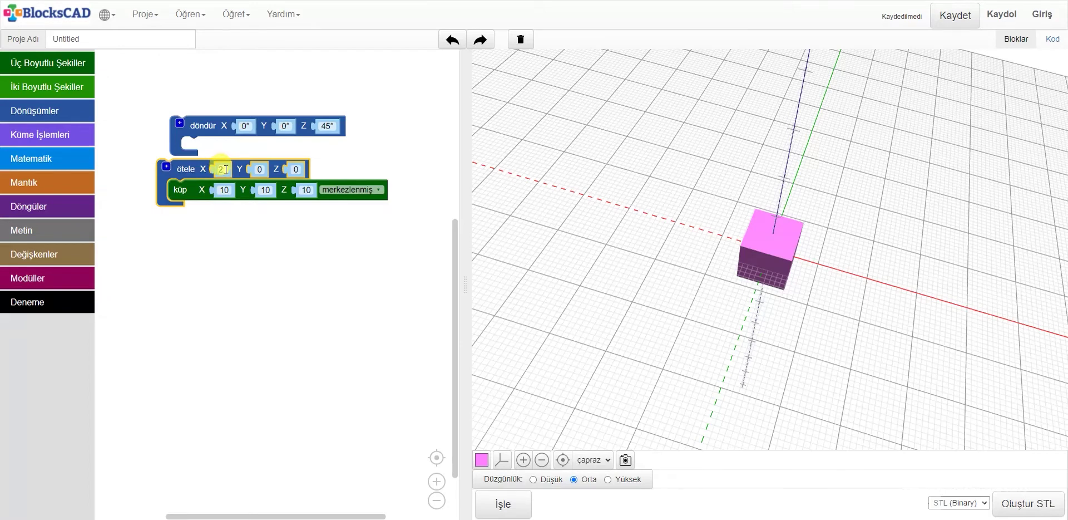
pyautogui.write('0')
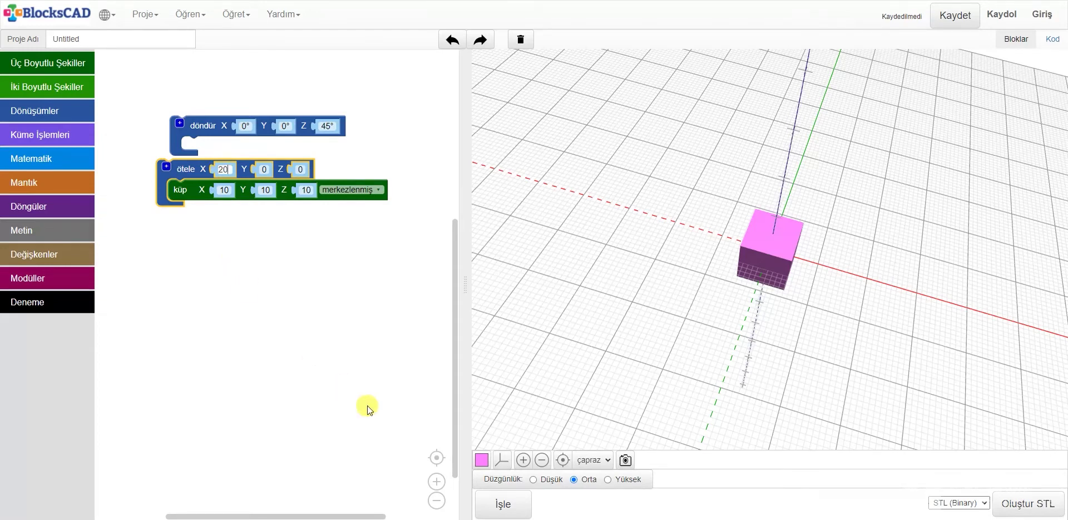
pyautogui.click(503, 505)
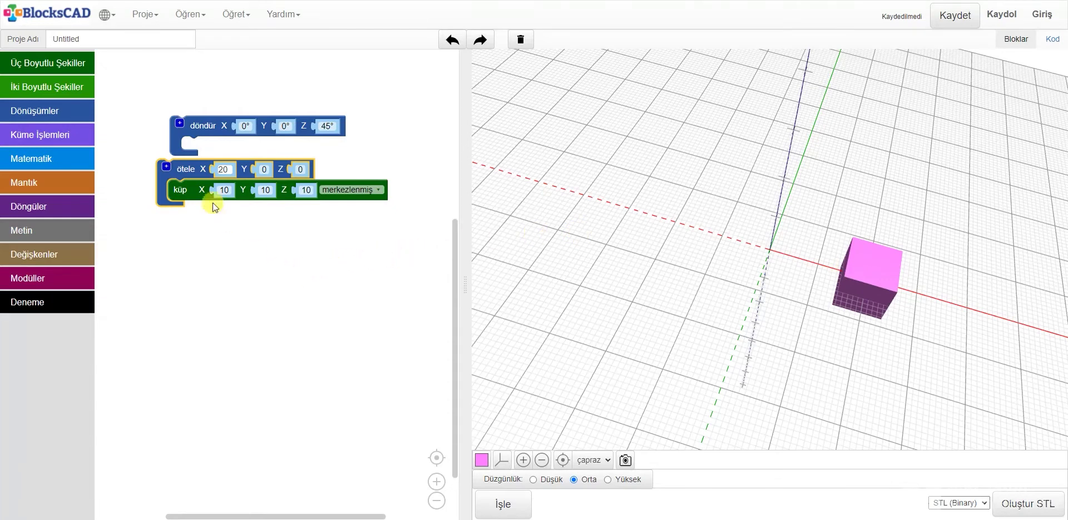
# Nest the ötele block with its cube inside the döndür block and render the combined transformation.
pyautogui.moveTo(193, 171); pyautogui.dragTo(201, 149)
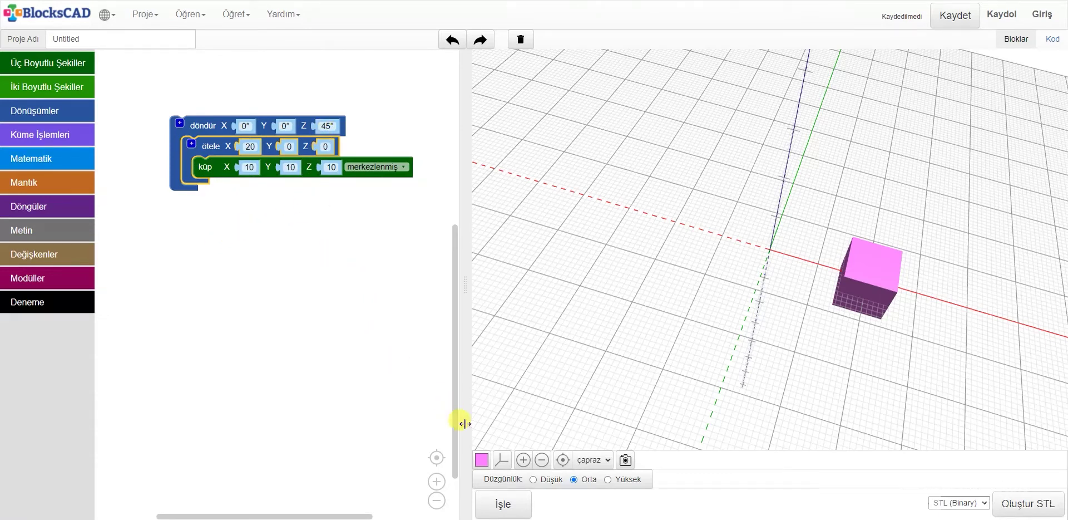
pyautogui.click(509, 506)
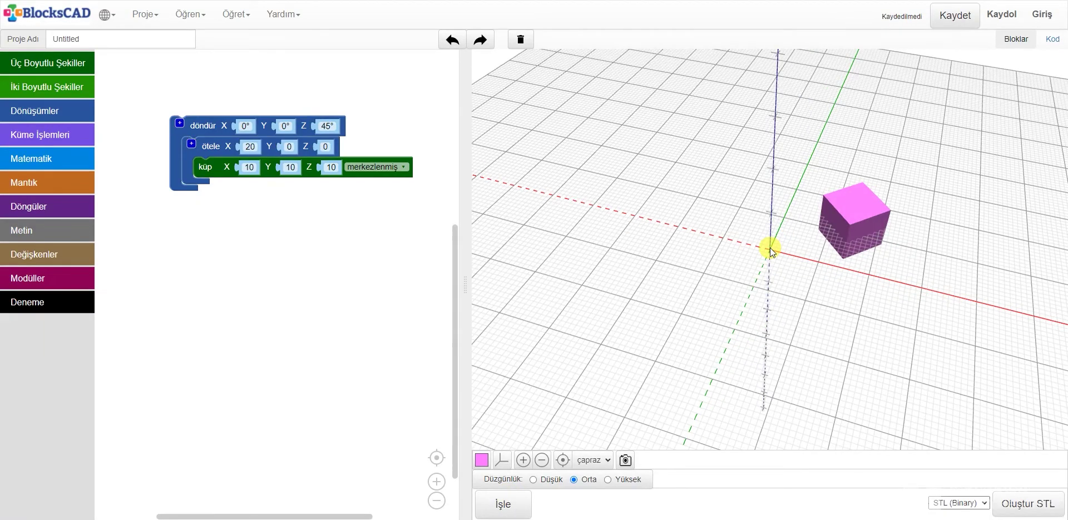
pyautogui.moveTo(768, 231); pyautogui.dragTo(774, 199)
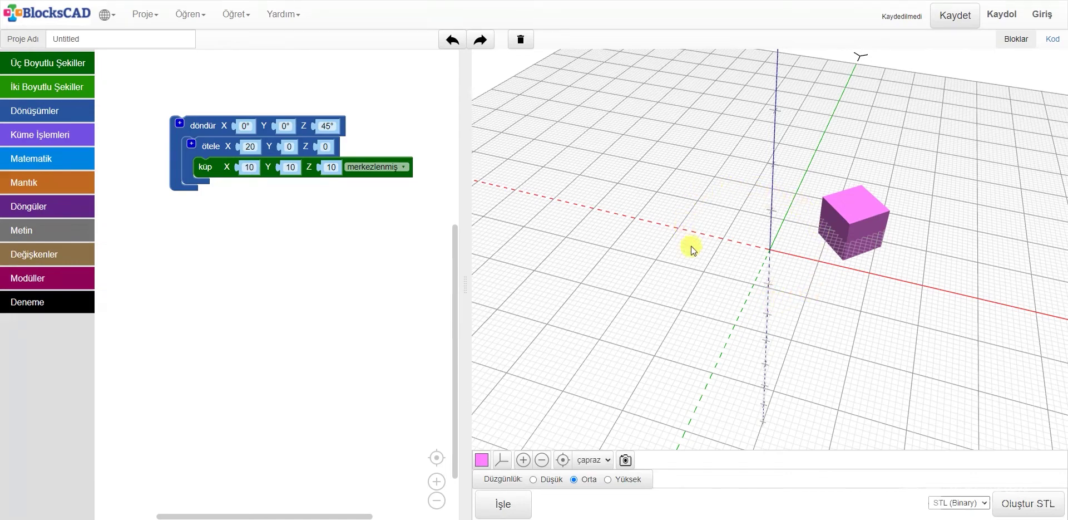
# Set the döndür block's Z angle to 90° and render the model.
pyautogui.click(327, 125)
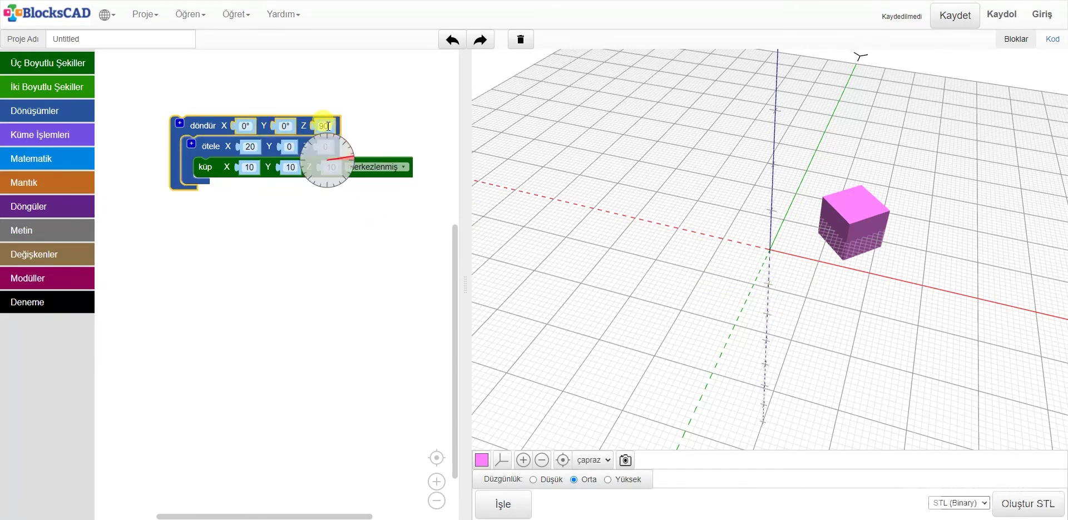
pyautogui.write('90')
pyautogui.press('Return')
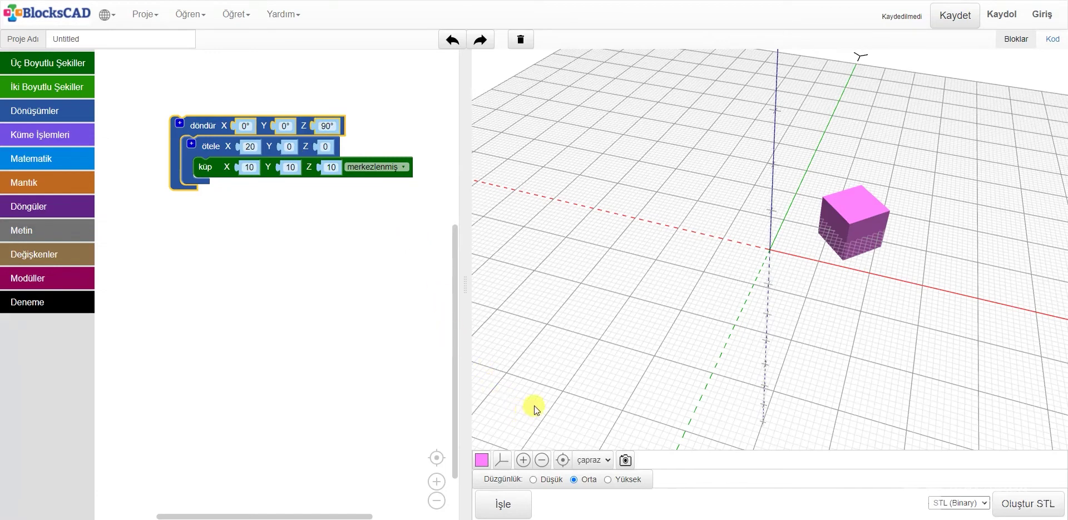
pyautogui.click(517, 509)
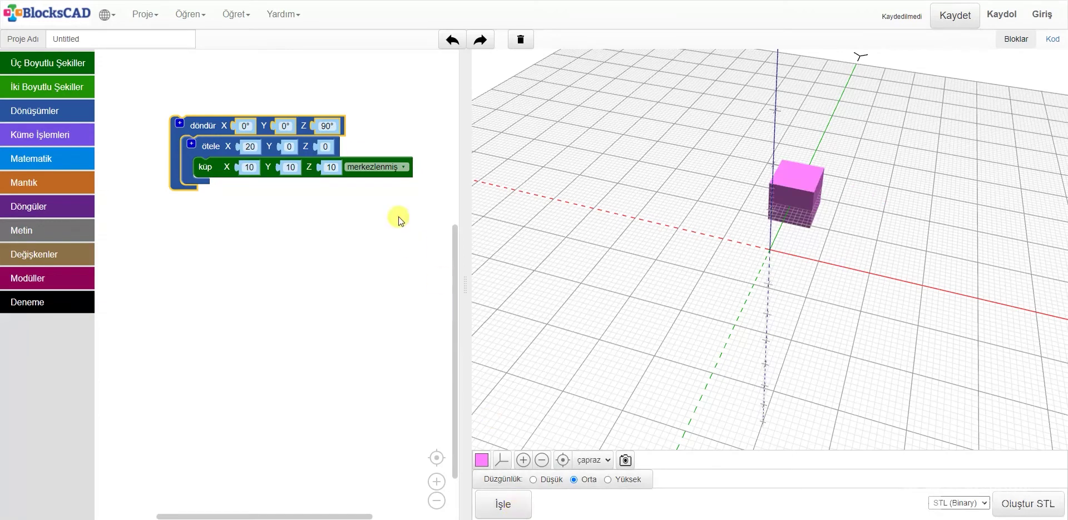
# Set the döndür block's Z angle to 180° and render the model.
pyautogui.click(336, 126)
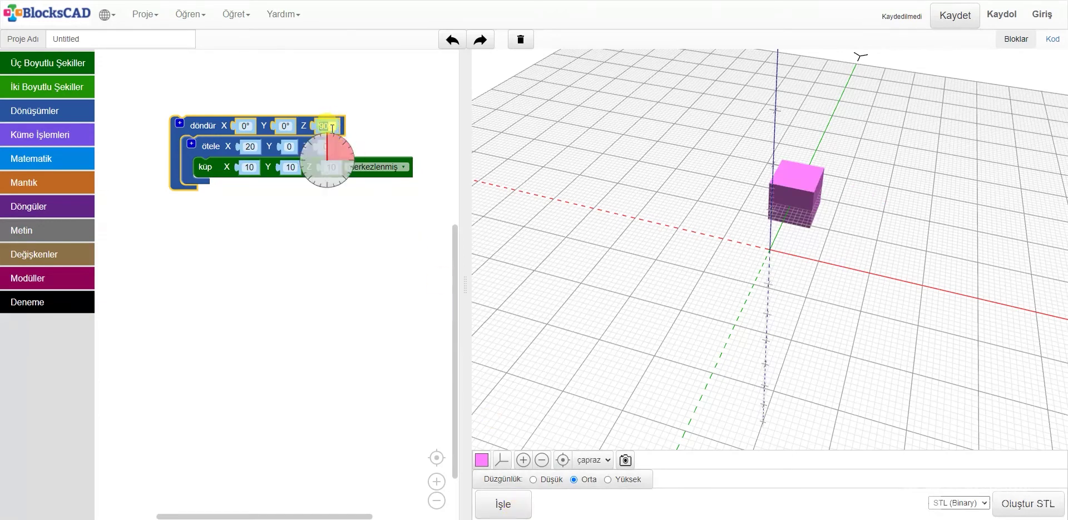
pyautogui.write('180')
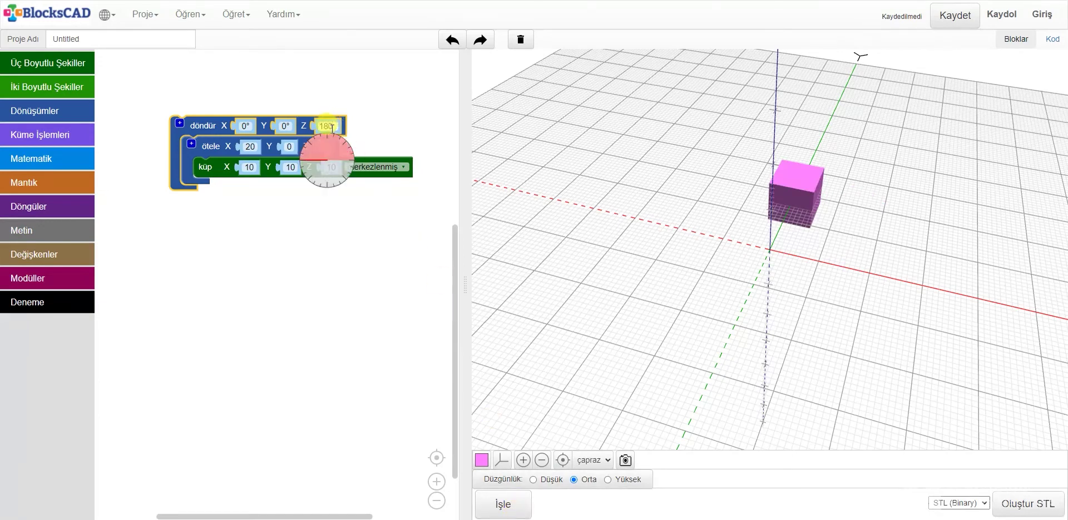
pyautogui.press('Return')
pyautogui.click(517, 510)
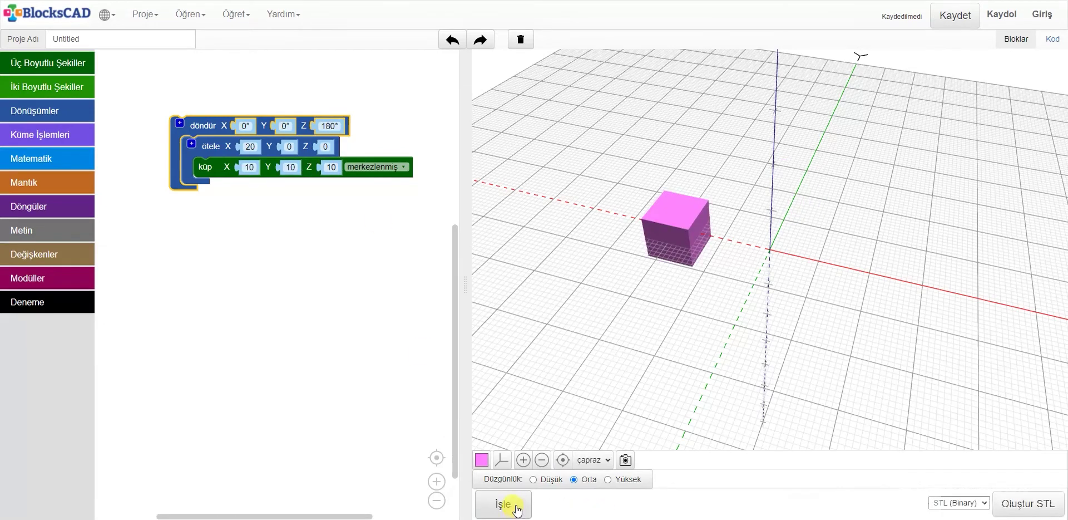
# Set the döndür block's Z angle to 270° and render the model.
pyautogui.click(334, 124)
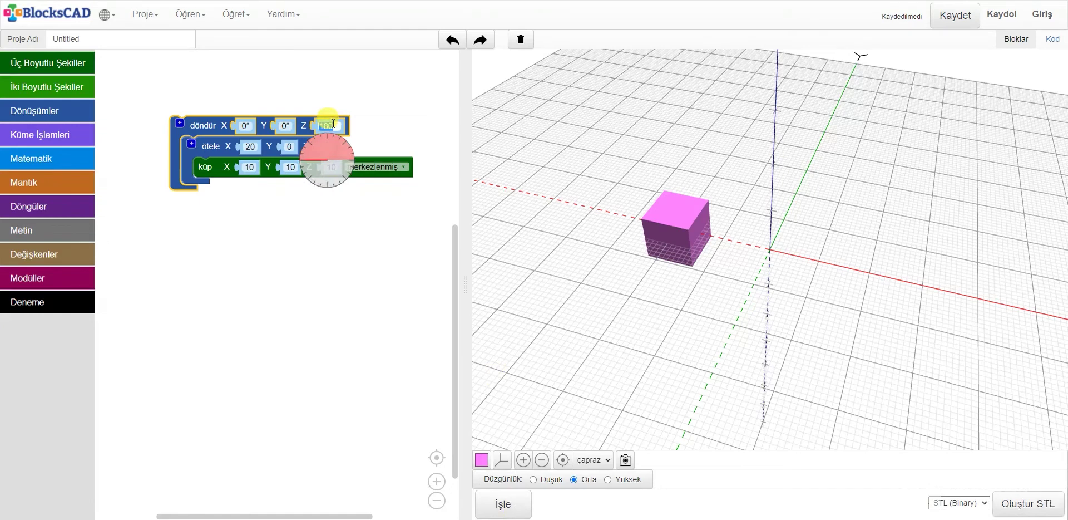
pyautogui.write('270')
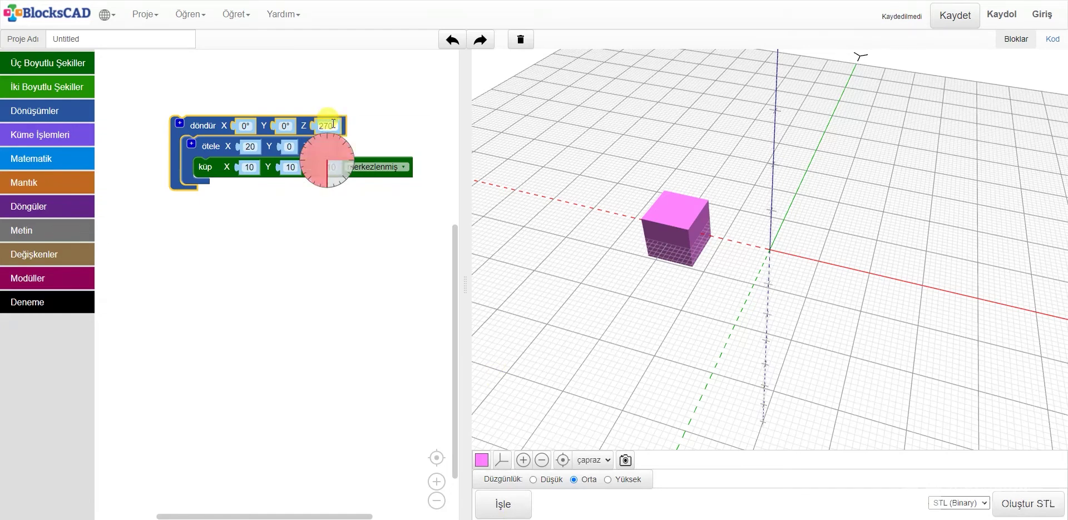
pyautogui.press('Return')
pyautogui.click(519, 507)
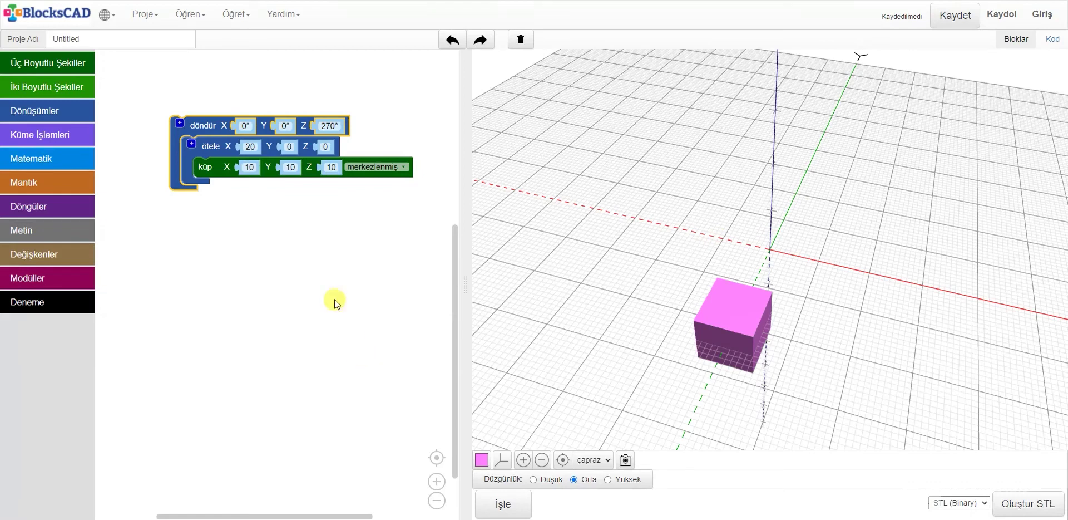
# Pull the küp block and the ötele block out of the nested stack and render the cube without transformations.
pyautogui.click(233, 183)
pyautogui.moveTo(233, 184); pyautogui.dragTo(242, 234)
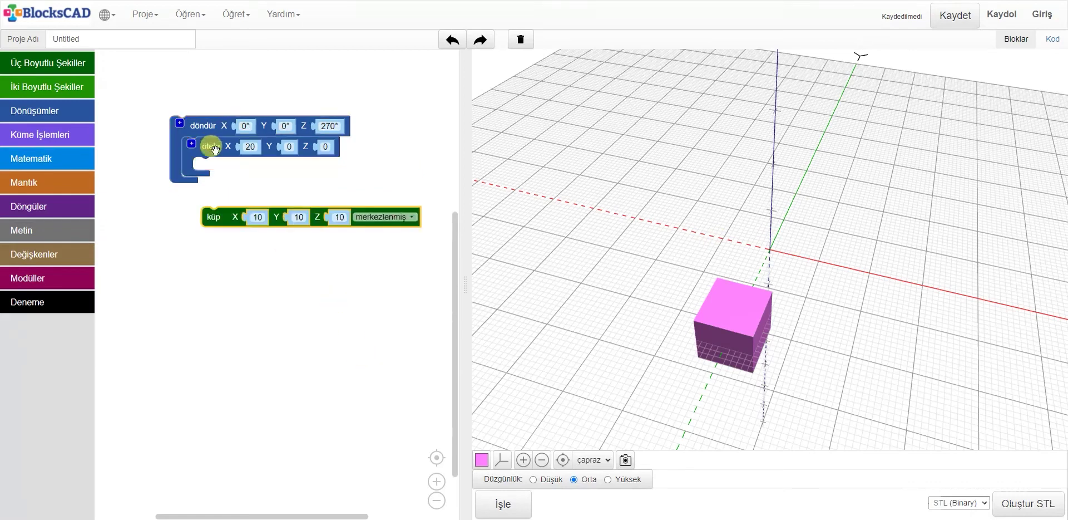
pyautogui.moveTo(210, 145); pyautogui.dragTo(243, 177)
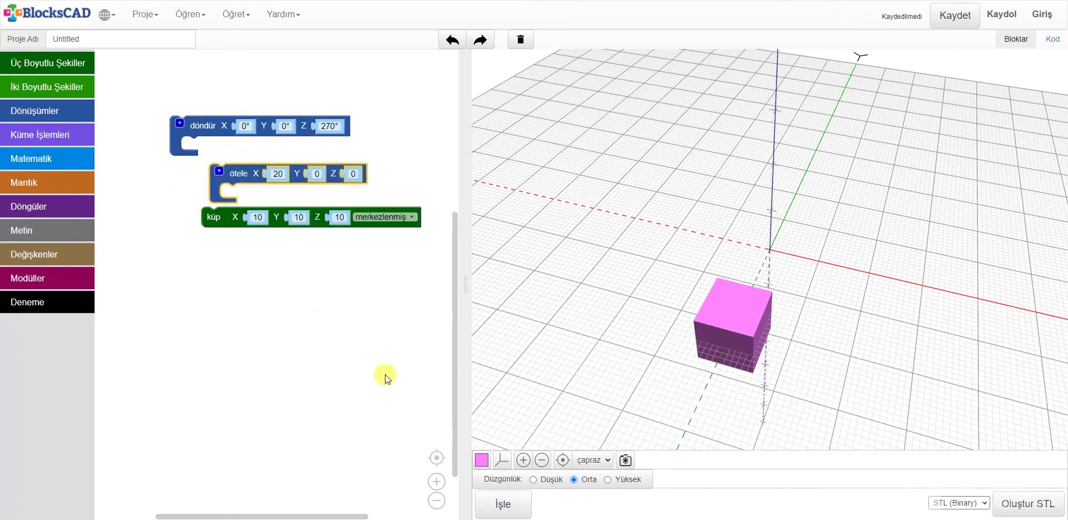
pyautogui.click(515, 509)
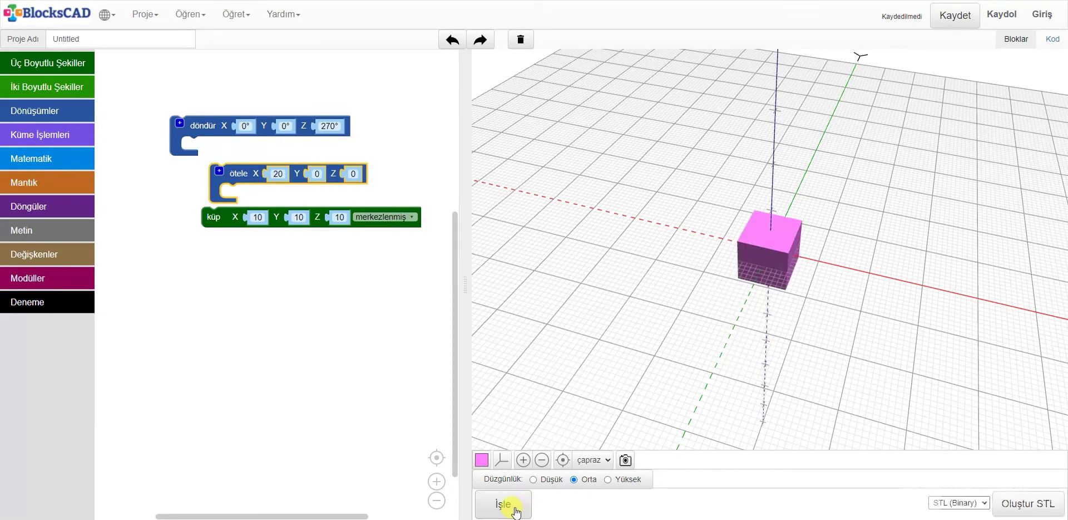
pyautogui.click(514, 504)
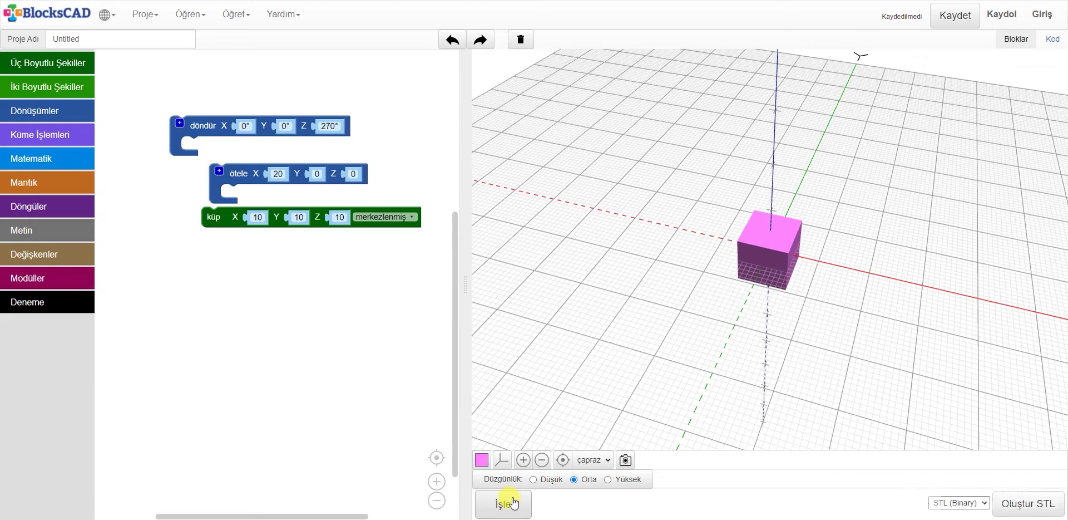
# Nest the küp block directly inside the döndür block, set the Z angle to 45°, and render the model.
pyautogui.moveTo(212, 211); pyautogui.dragTo(197, 140)
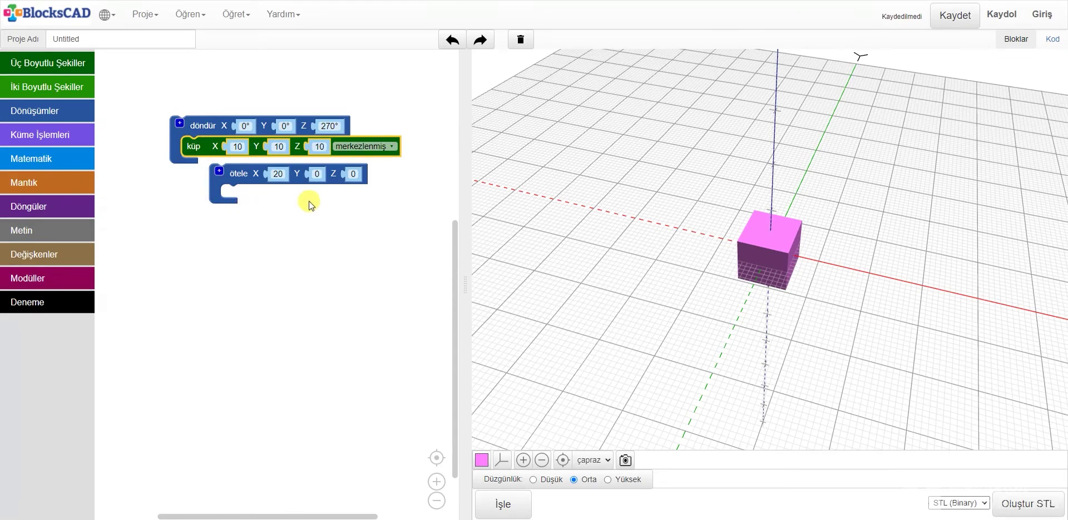
pyautogui.click(329, 125)
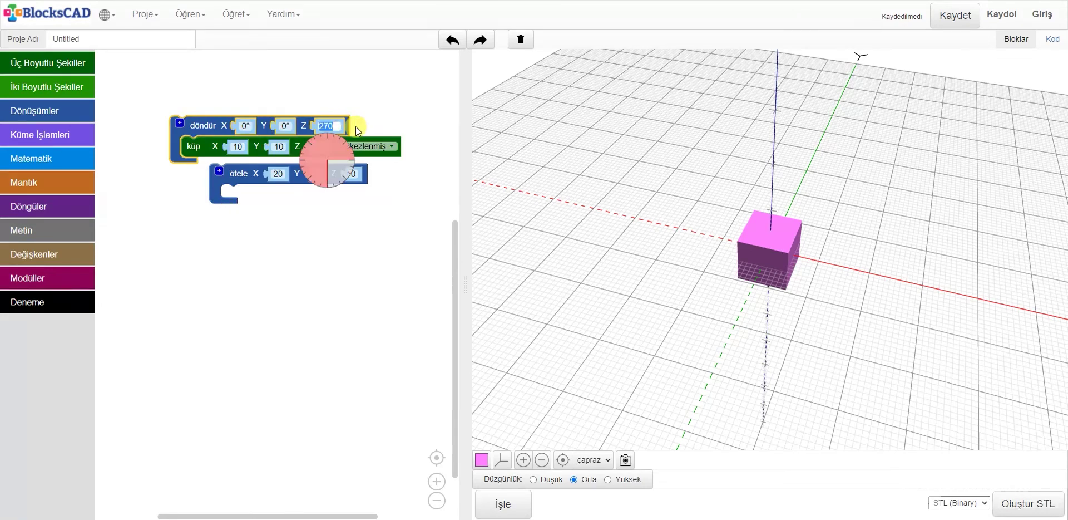
pyautogui.write('45')
pyautogui.press('Return')
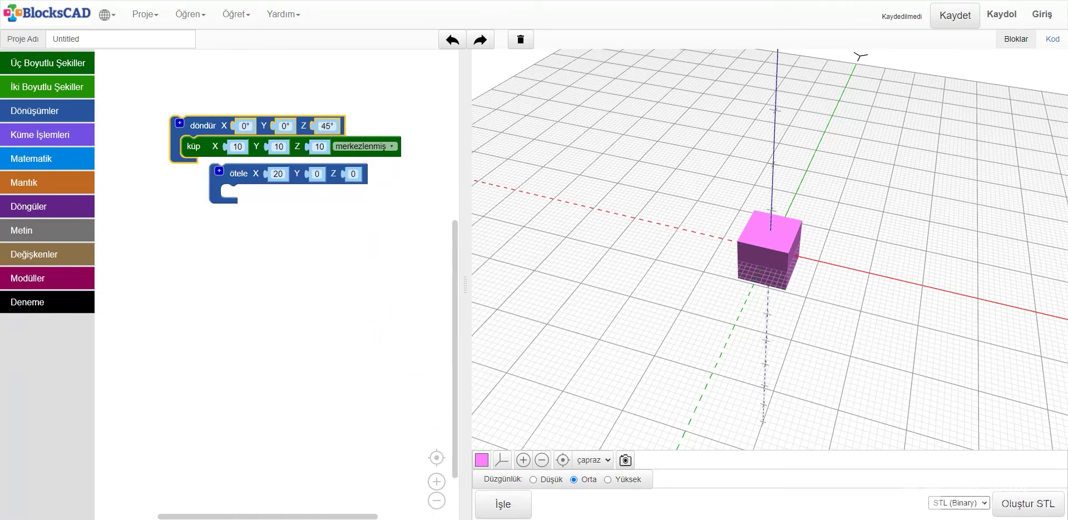
pyautogui.click(518, 507)
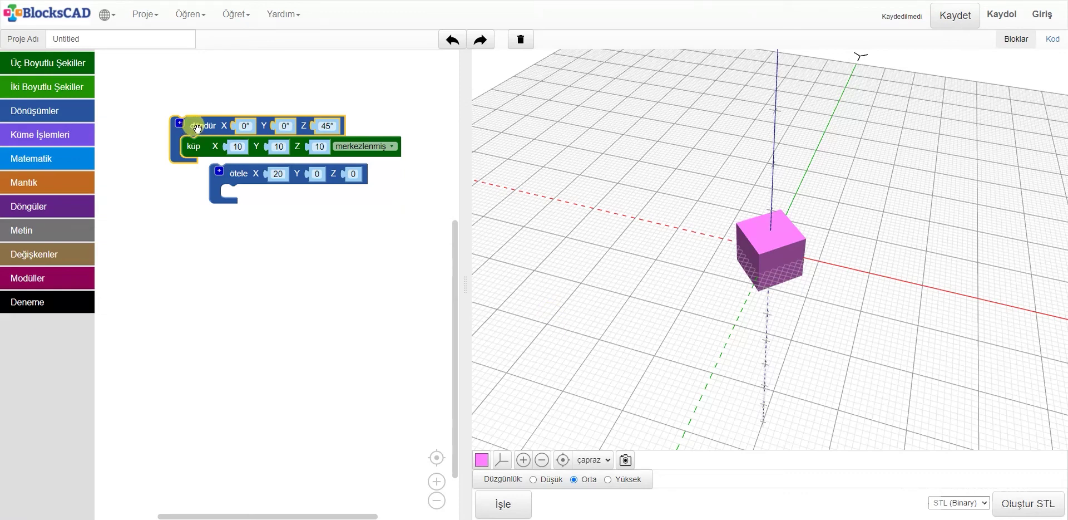
# Nest the döndür block with its cube inside the ötele block, widen the block workspace slightly, and render the model.
pyautogui.moveTo(204, 133); pyautogui.dragTo(242, 201)
pyautogui.moveTo(462, 186)
pyautogui.mouseDown()
pyautogui.moveTo(476, 186)
pyautogui.moveTo(473, 195)
pyautogui.mouseUp()
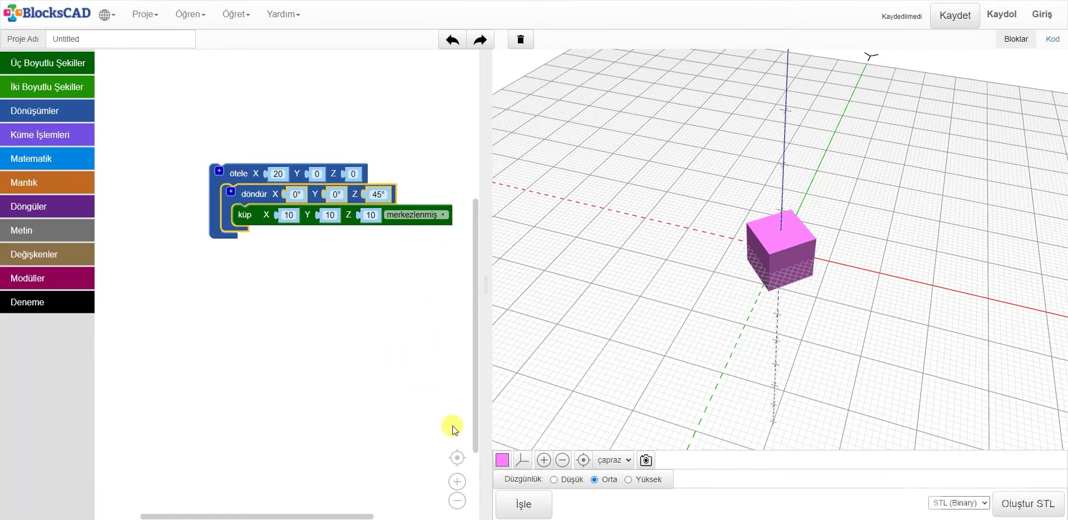
pyautogui.click(524, 508)
pyautogui.click(523, 508)
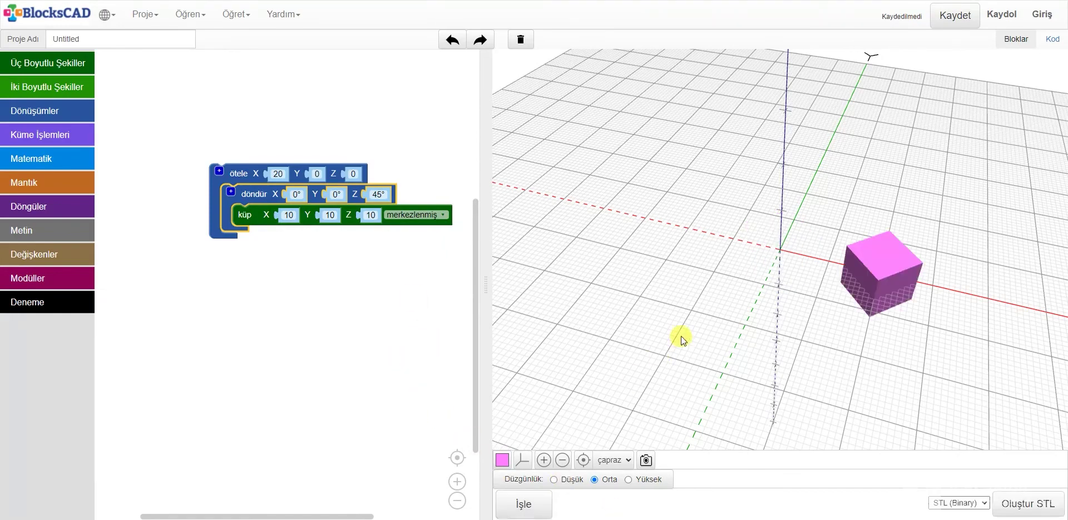